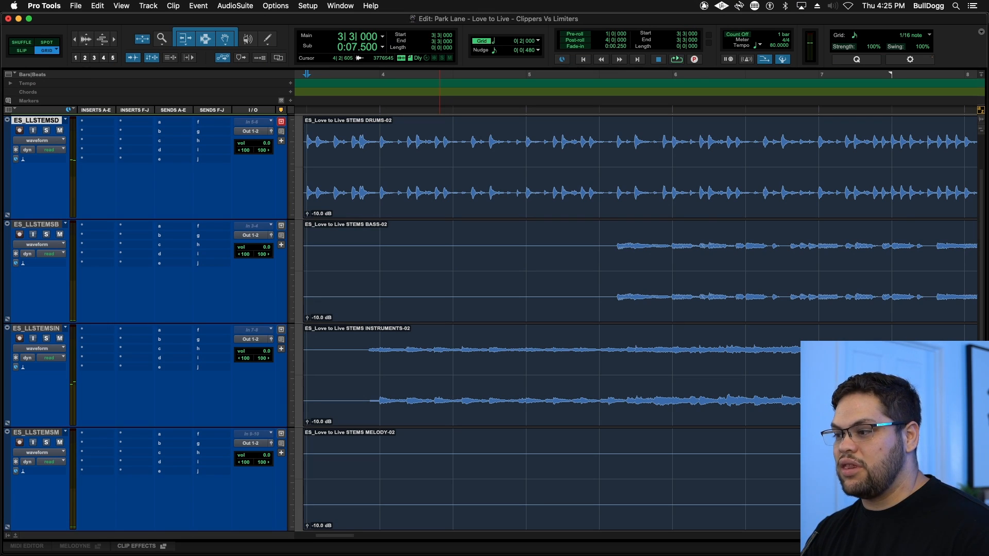
# - Play back the full stem mix from bar 3 without any processing, and stop playback
pyautogui.press('space')
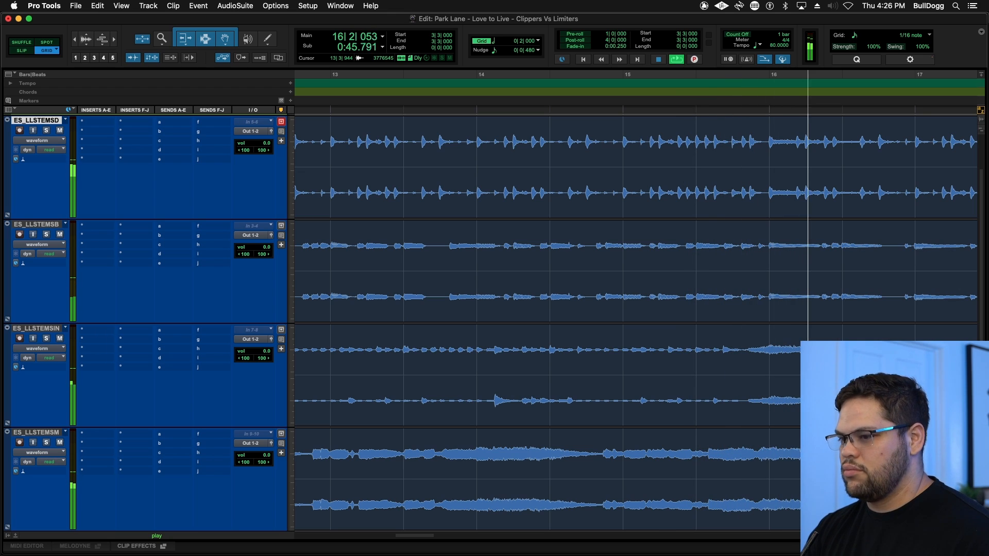
pyautogui.press('space')
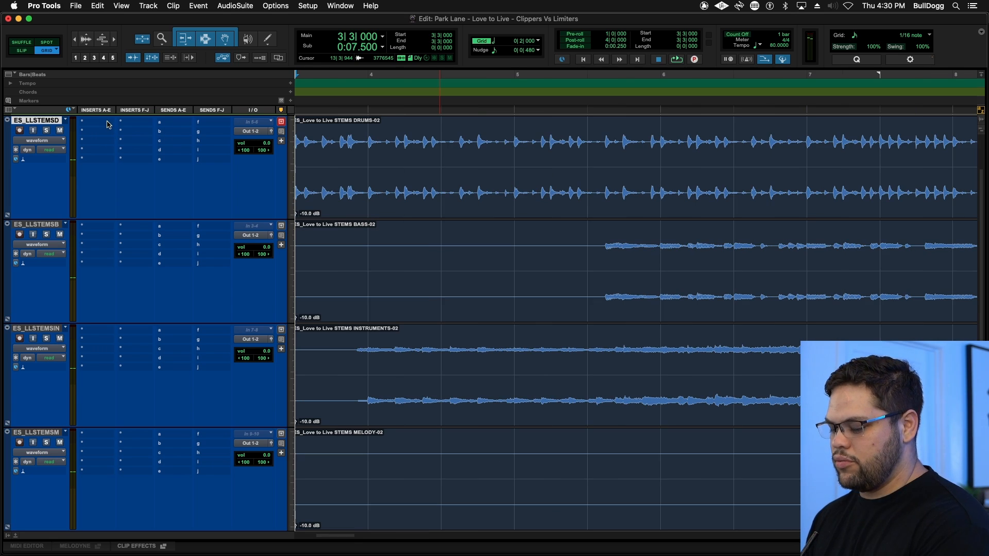
# - Insert the FireTheClip plug-in in the drums track's first insert slot
pyautogui.click(107, 123)
pyautogui.write('fire')
pyautogui.press('Return')
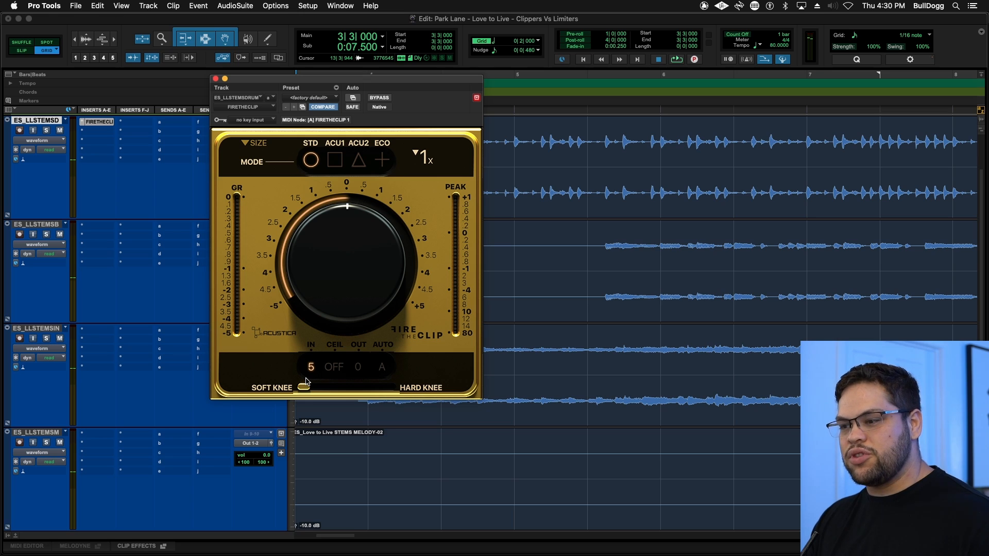
# - Enable automatic gain compensation in FireTheClip and set its input range to 20
pyautogui.click(381, 368)
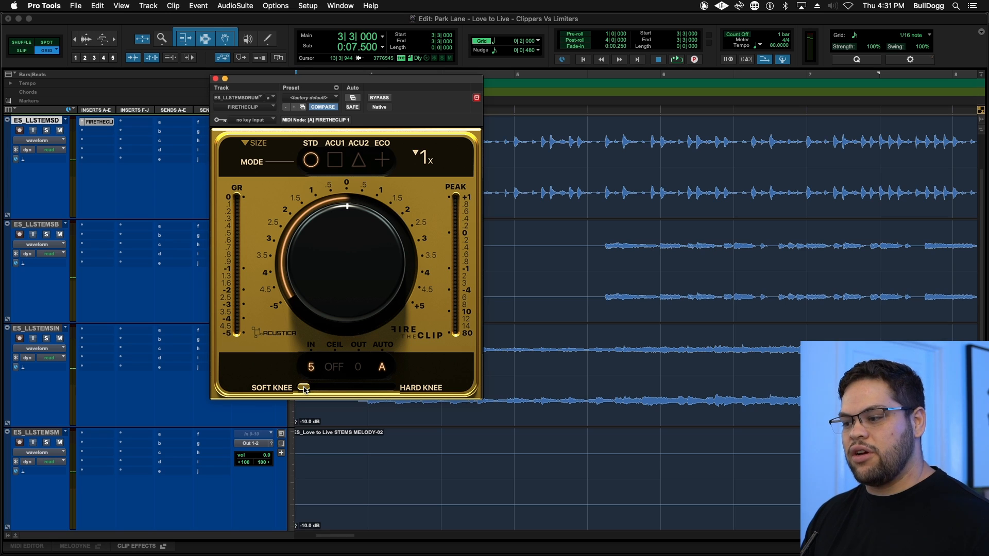
pyautogui.moveTo(304, 390)
pyautogui.mouseDown()
pyautogui.moveTo(384, 390)
pyautogui.moveTo(304, 390)
pyautogui.mouseUp()
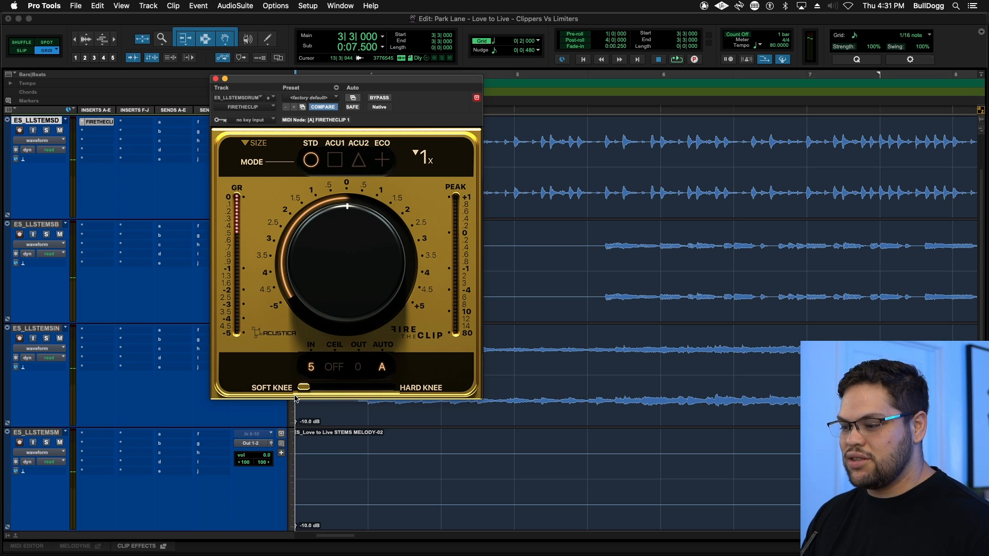
pyautogui.click(311, 367)
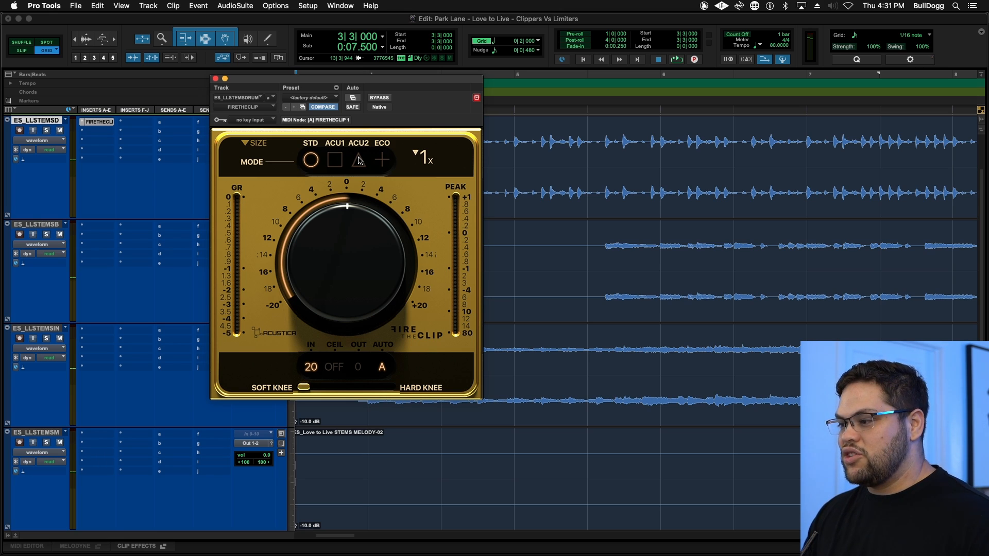
# - Solo the drums track and, during playback, raise FireTheClip's input gain to the maximum of +20
pyautogui.click(47, 131)
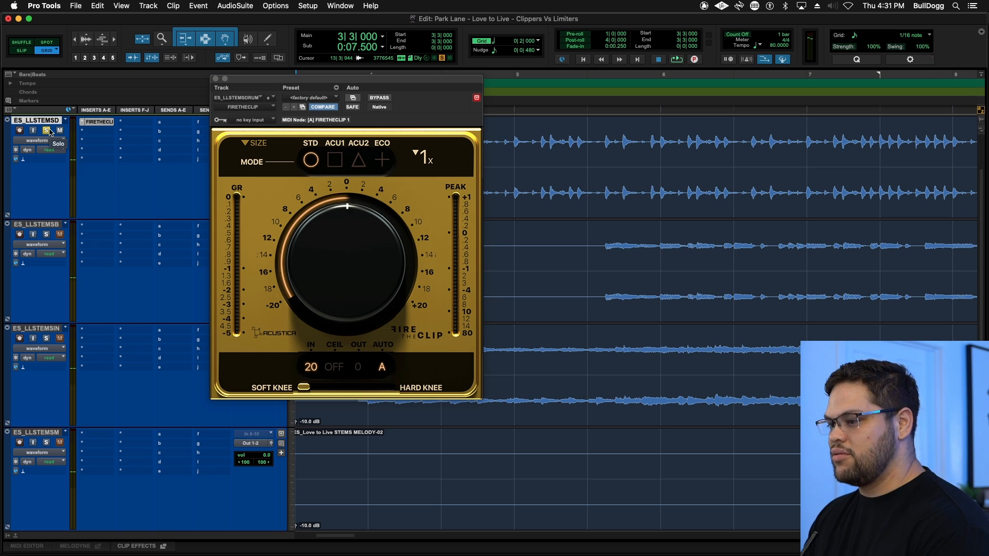
pyautogui.press('space')
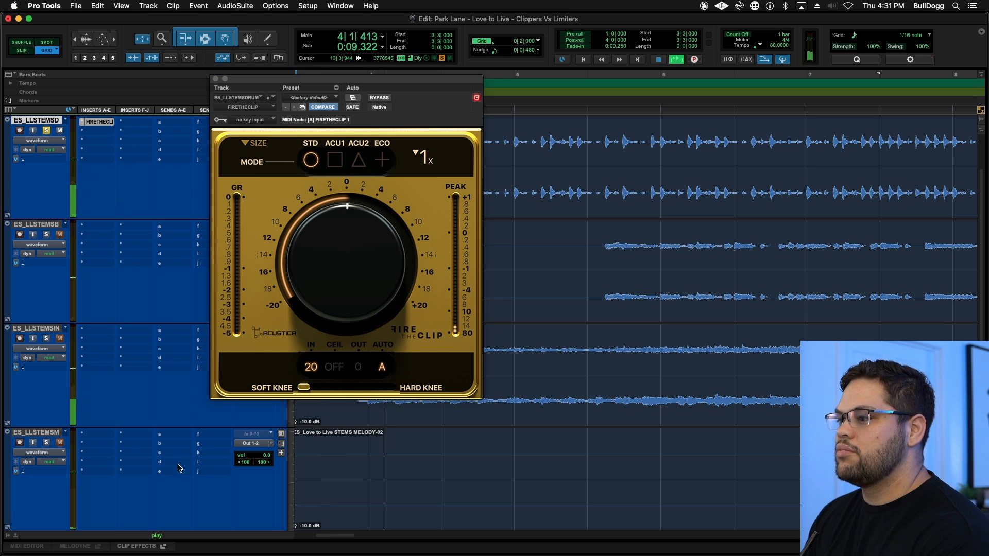
pyautogui.moveTo(303, 313); pyautogui.dragTo(309, 263)
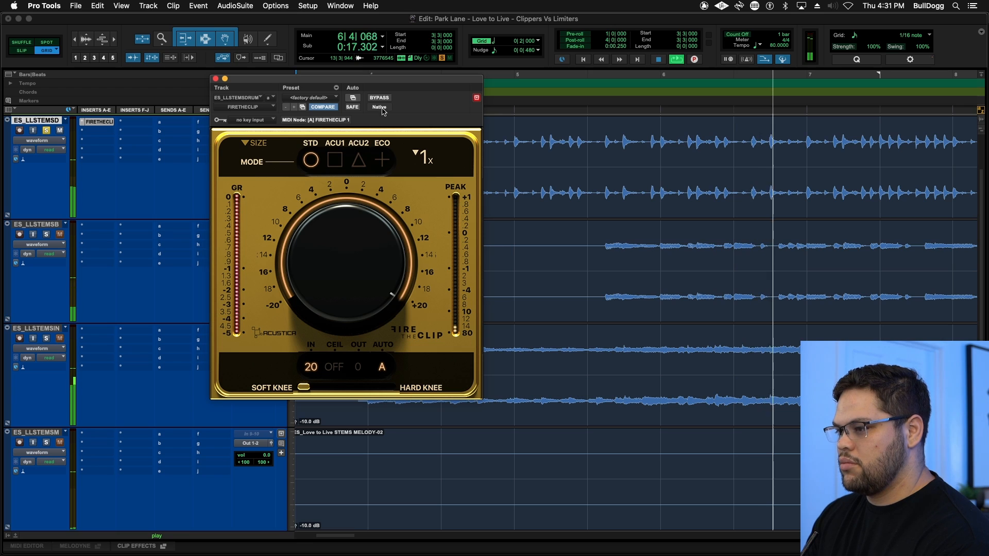
# - Compare the soloed drums with FireTheClip bypassed and active, and stop playback
pyautogui.click(379, 98)
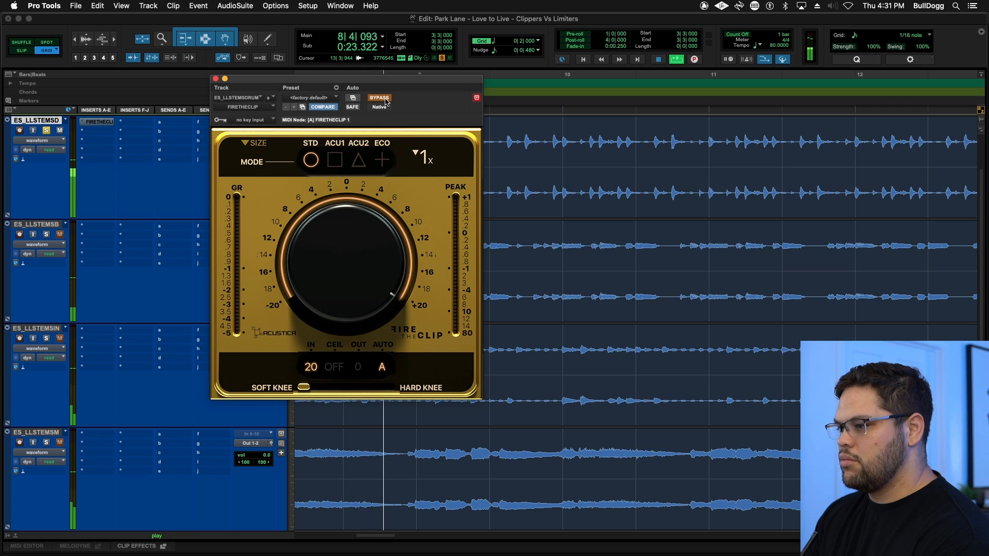
pyautogui.click(385, 101)
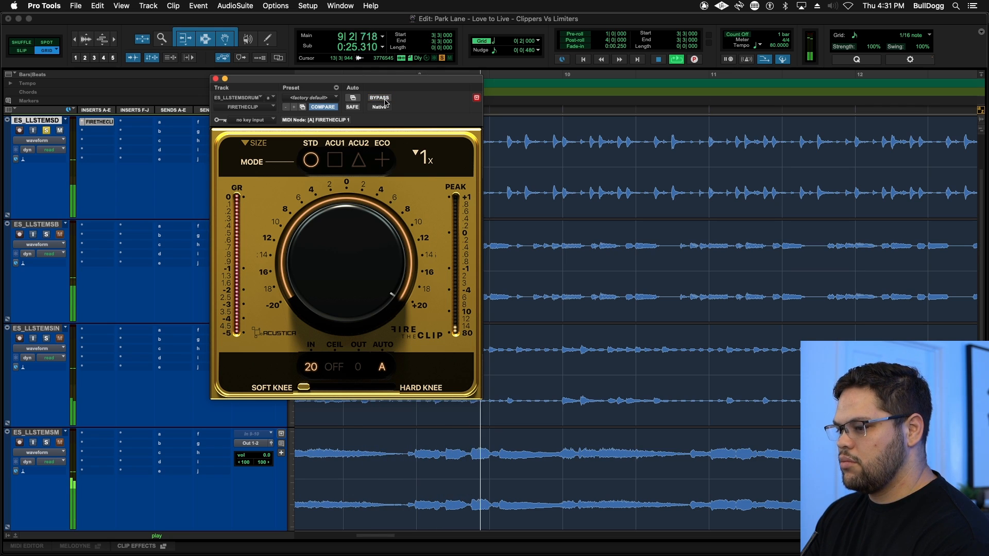
pyautogui.press('space')
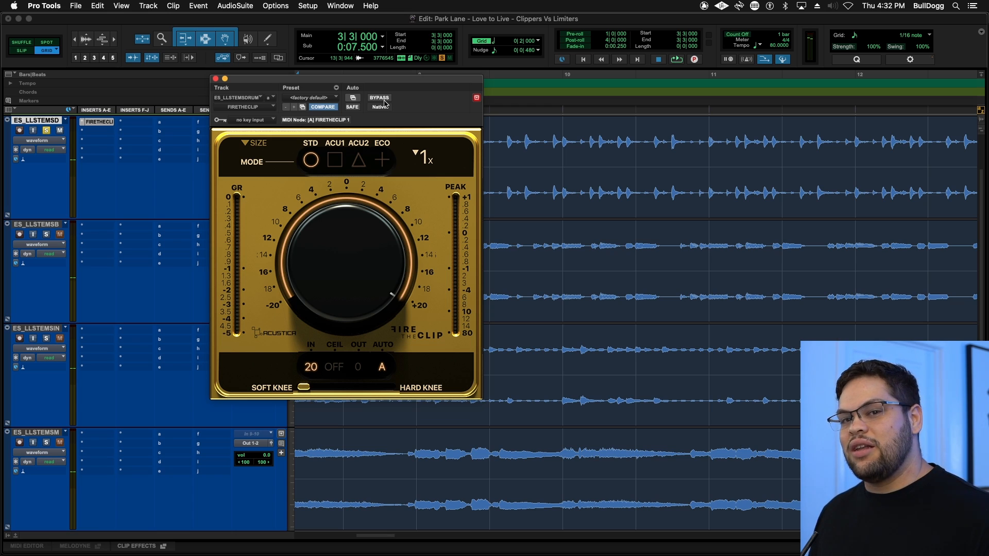
# - Audition FireTheClip's soft and hard knee settings alternately on the drums, ending on full hard knee
pyautogui.press('space')
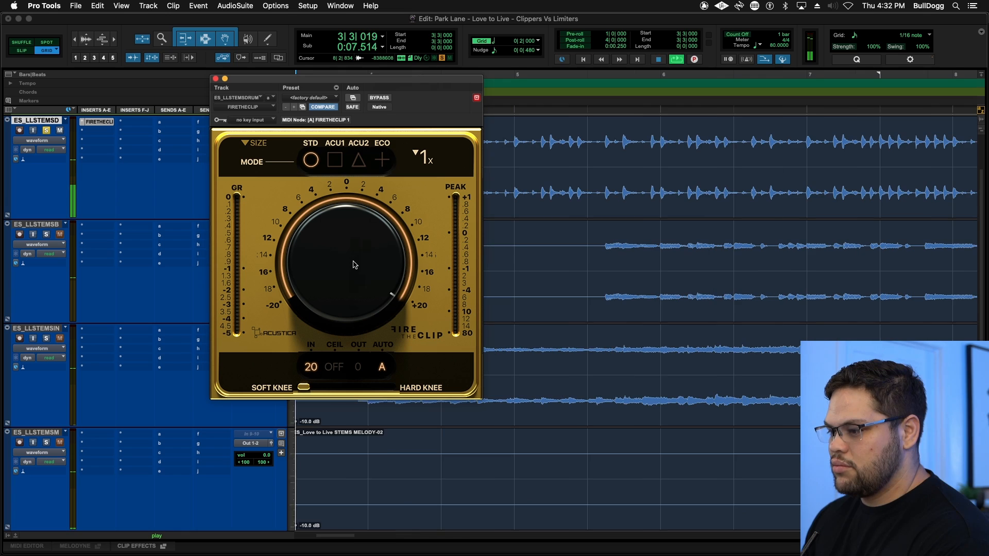
pyautogui.moveTo(304, 388); pyautogui.dragTo(428, 387)
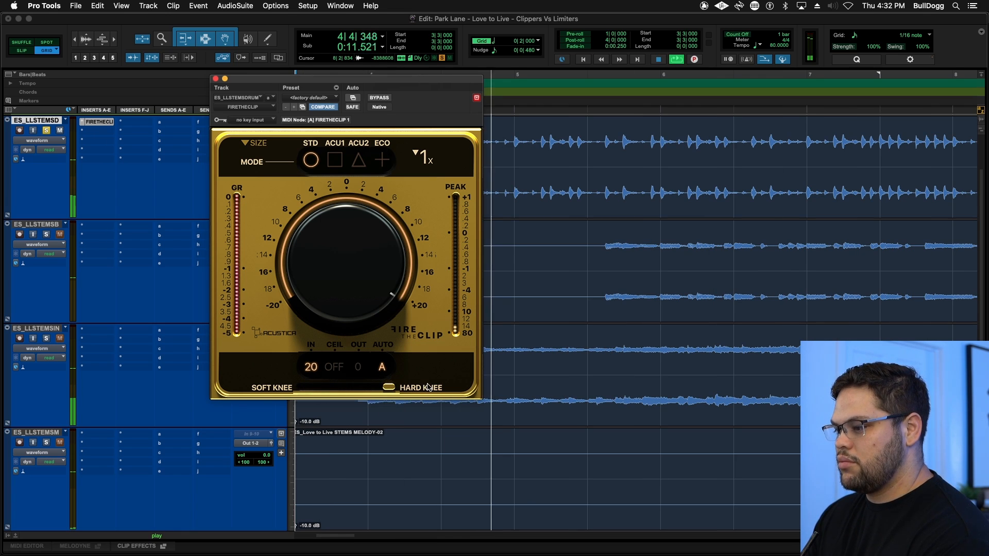
pyautogui.moveTo(384, 387); pyautogui.dragTo(244, 398)
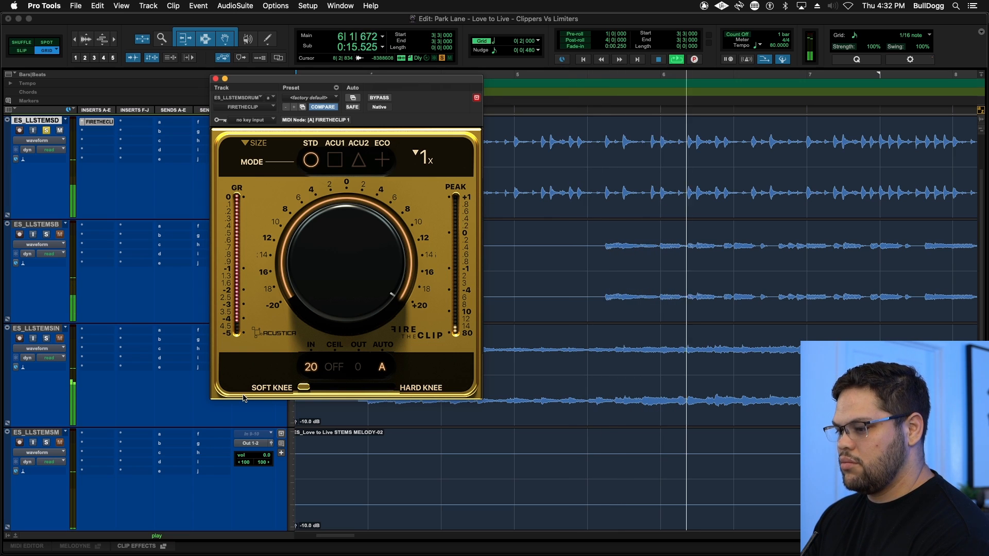
pyautogui.moveTo(304, 387); pyautogui.dragTo(446, 395)
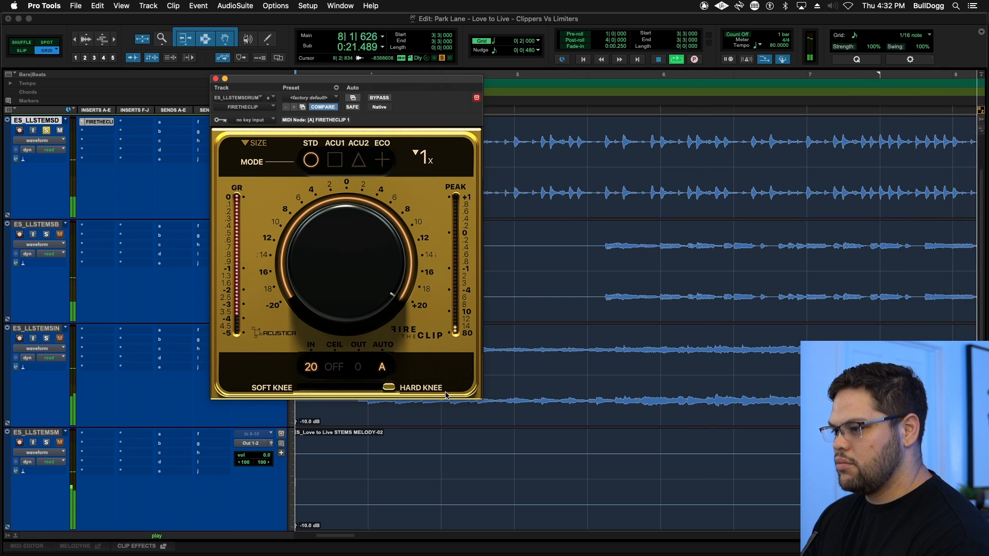
pyautogui.moveTo(446, 395); pyautogui.dragTo(274, 398)
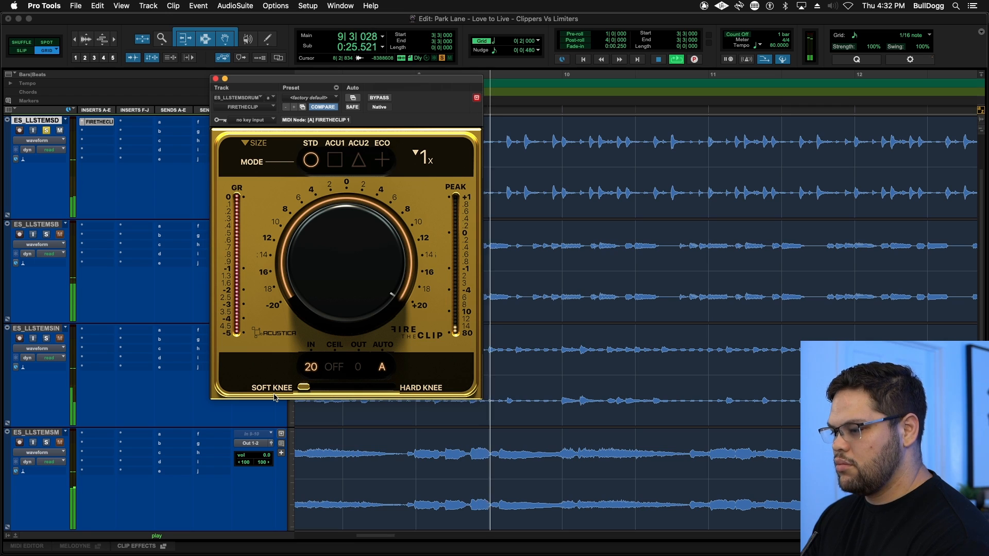
pyautogui.moveTo(274, 398); pyautogui.dragTo(460, 395)
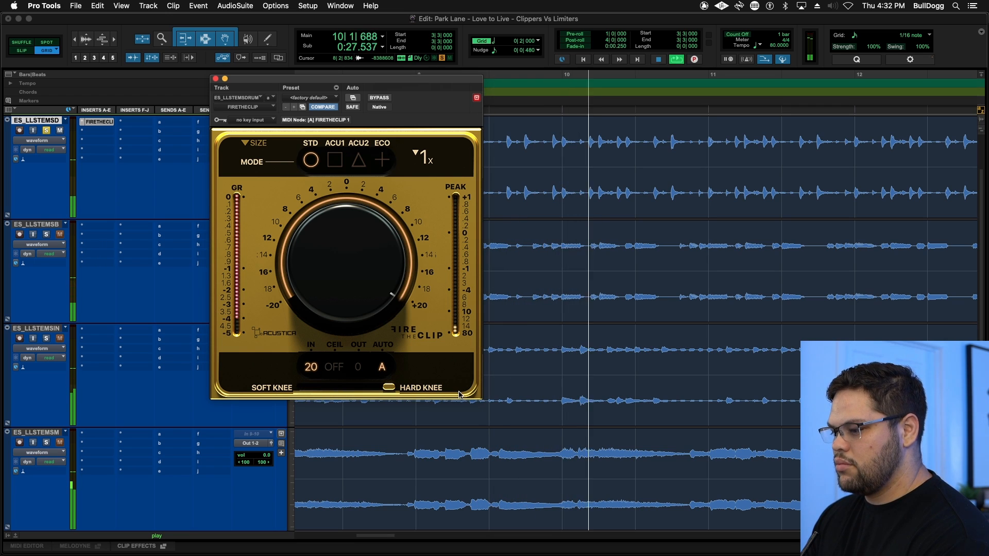
pyautogui.press('space')
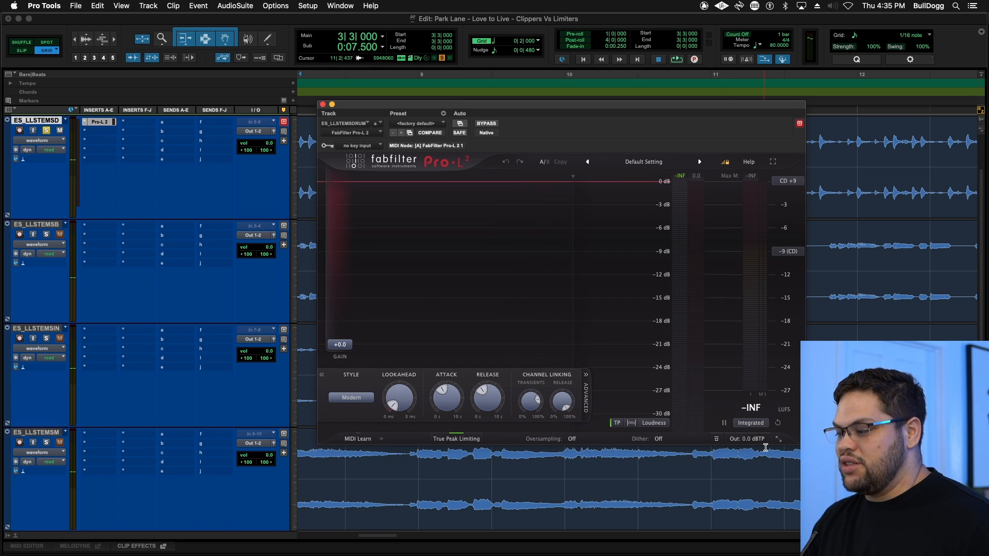
# - Enable 1:1 unity gain in Pro-L 2 on the drums track and raise its input gain to about +20 dB
pyautogui.click(754, 429)
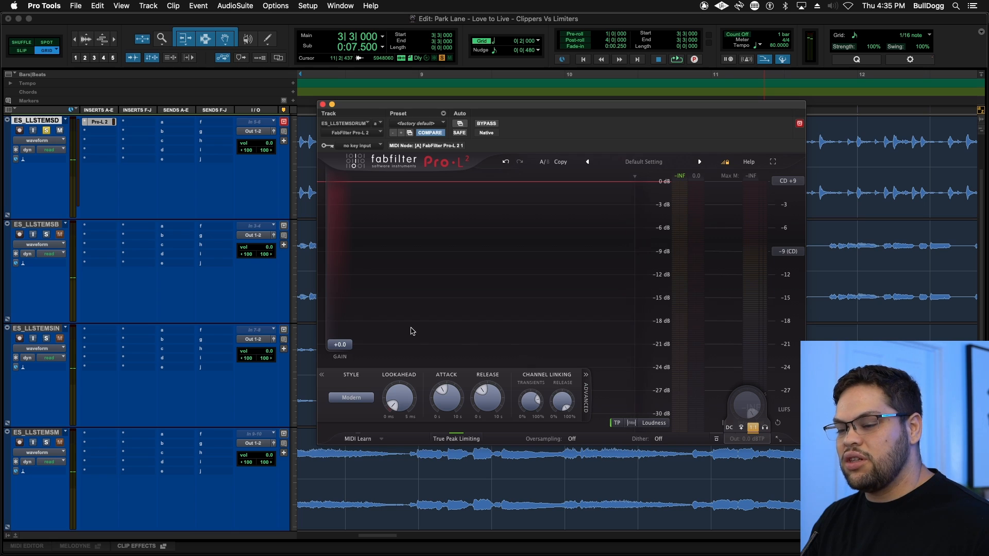
pyautogui.moveTo(350, 348); pyautogui.dragTo(358, 239)
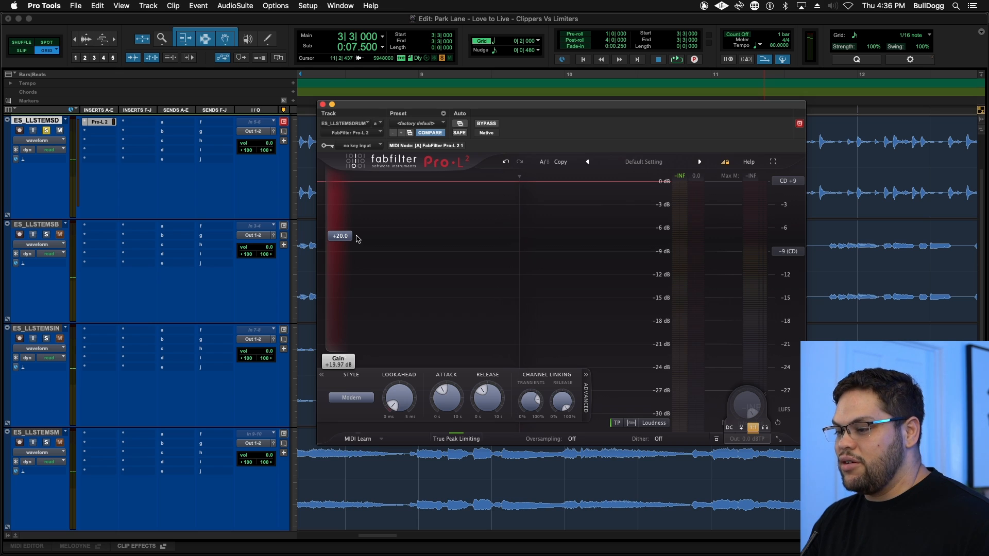
# - Play the soloed drums and compare Pro-L 2 bypassed and active, and stop playback
pyautogui.press('space')
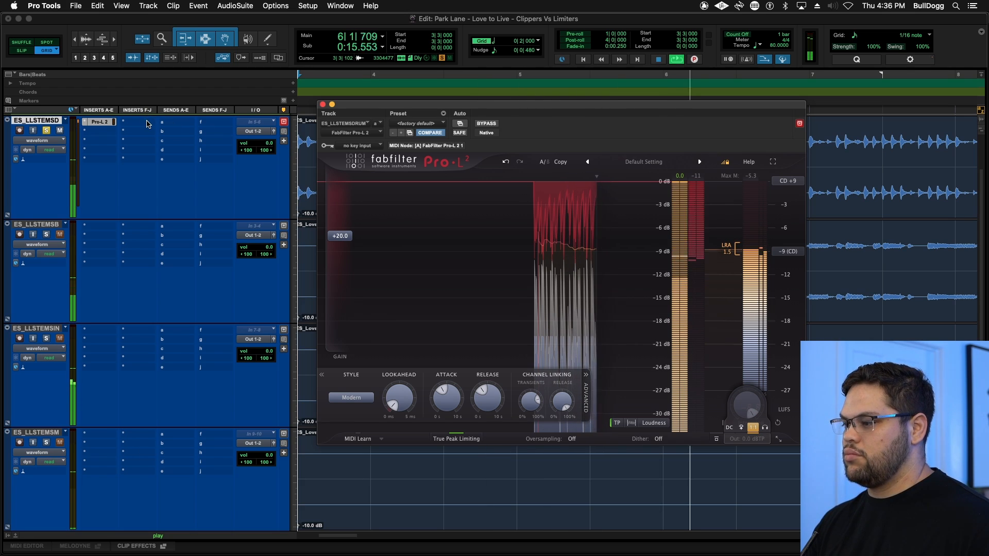
pyautogui.click(490, 123)
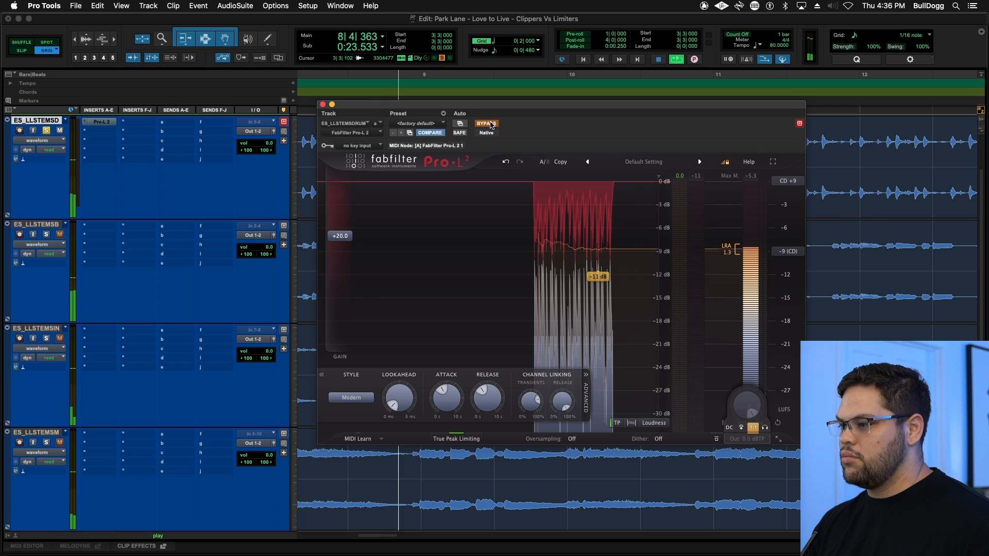
pyautogui.click(489, 124)
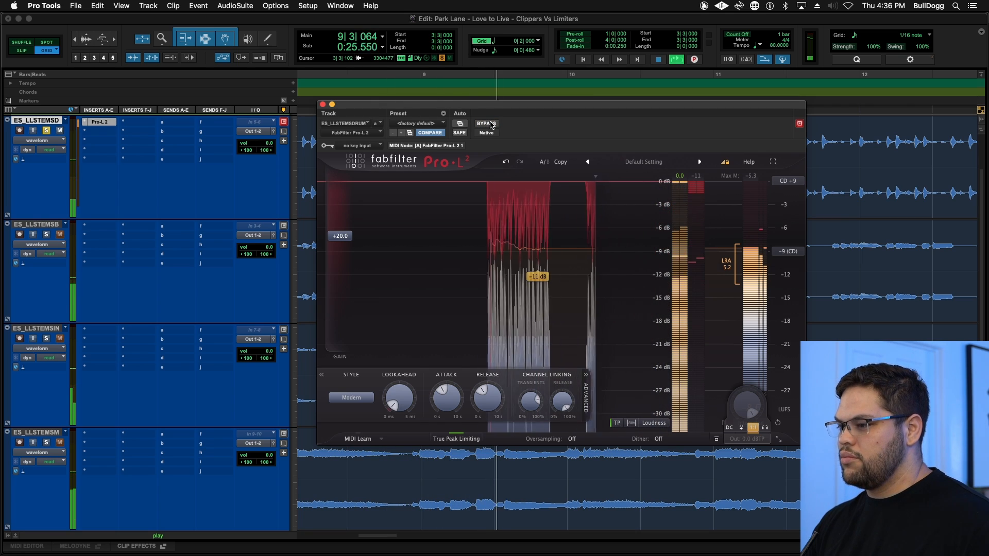
pyautogui.press('space')
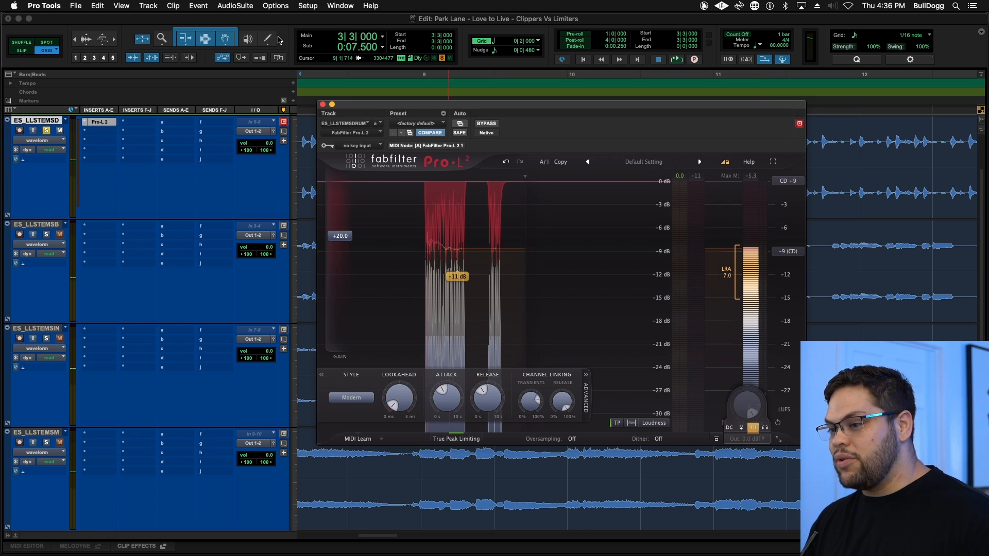
# - Insert FireTheClip after Pro-L 2 in the drums track's second insert slot
pyautogui.click(113, 135)
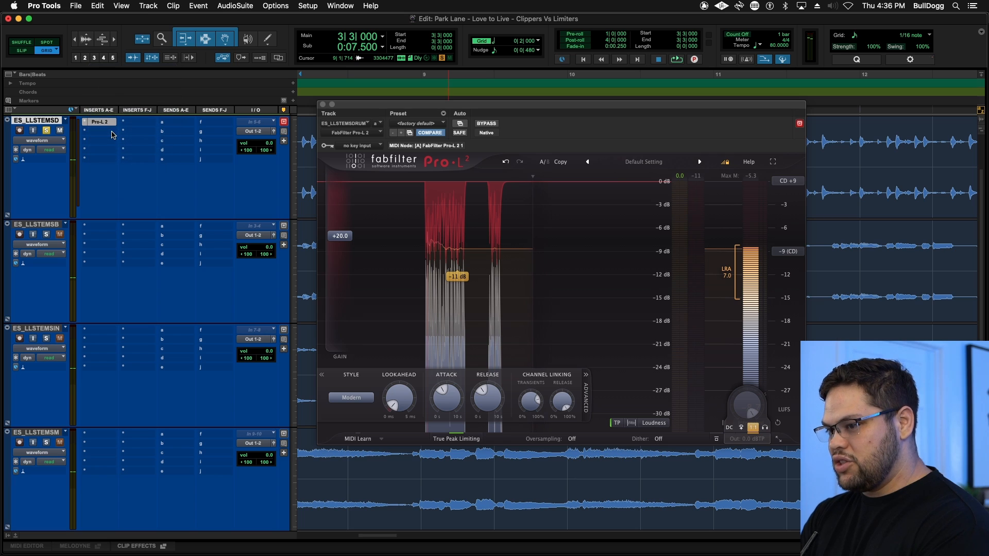
pyautogui.write('sta')
pyautogui.press('Return')
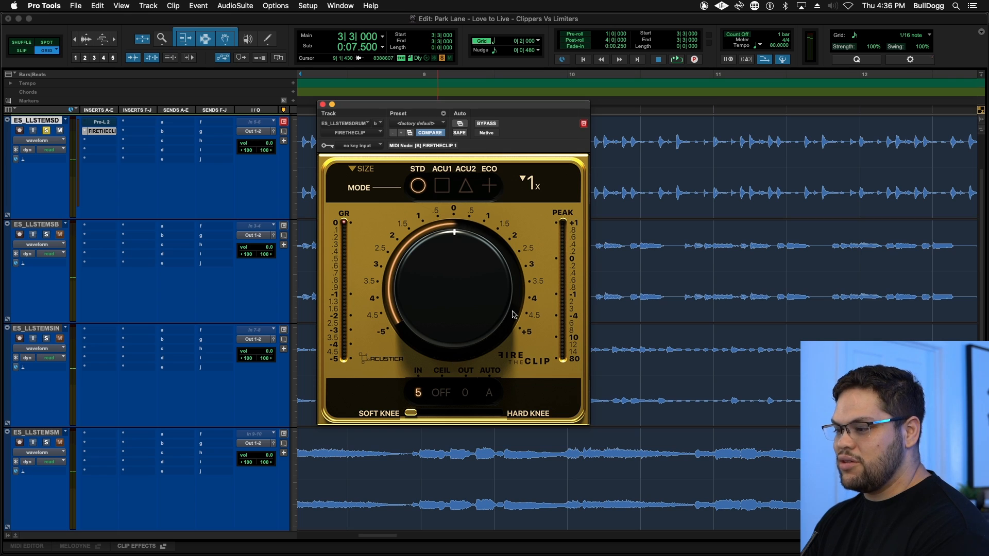
# - Set the new FireTheClip to maximum input on the 20 range with Auto compensation on and a full hard knee
pyautogui.moveTo(480, 320); pyautogui.dragTo(462, 350)
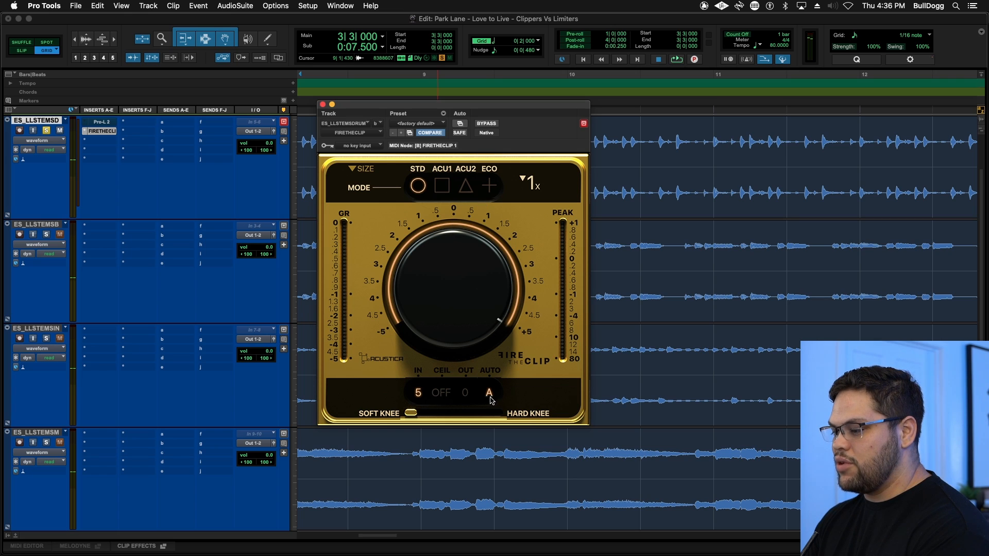
pyautogui.click(418, 394)
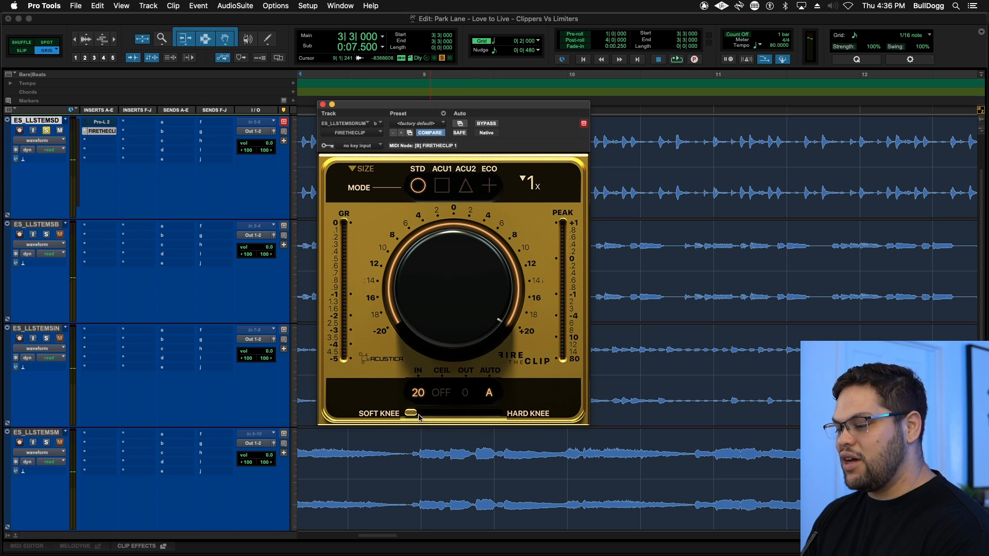
pyautogui.moveTo(424, 416); pyautogui.dragTo(537, 413)
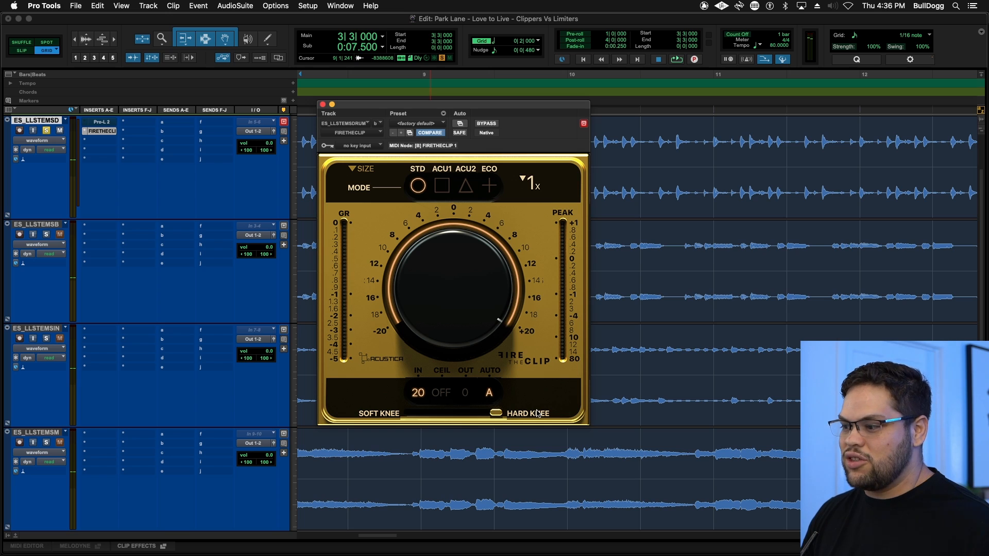
# - Play the soloed drums, compare FireTheClip and Pro-L 2 by switching each between bypassed and active, and stop playback
pyautogui.press('space')
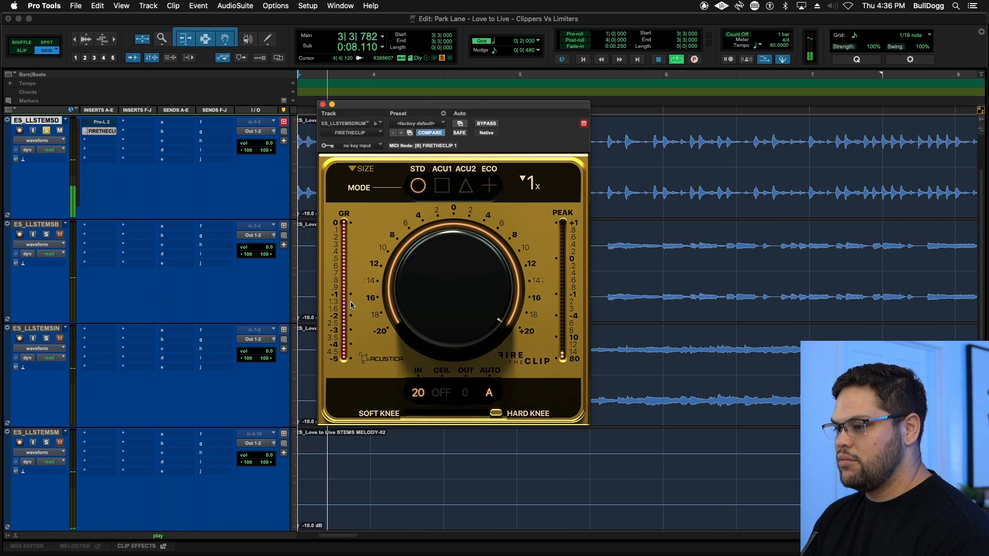
pyautogui.keyDown('super'); pyautogui.click(105, 132); pyautogui.keyUp('super')
pyautogui.keyDown('super'); pyautogui.click(105, 131); pyautogui.keyUp('super')
pyautogui.keyDown('super'); pyautogui.click(105, 131); pyautogui.keyUp('super')
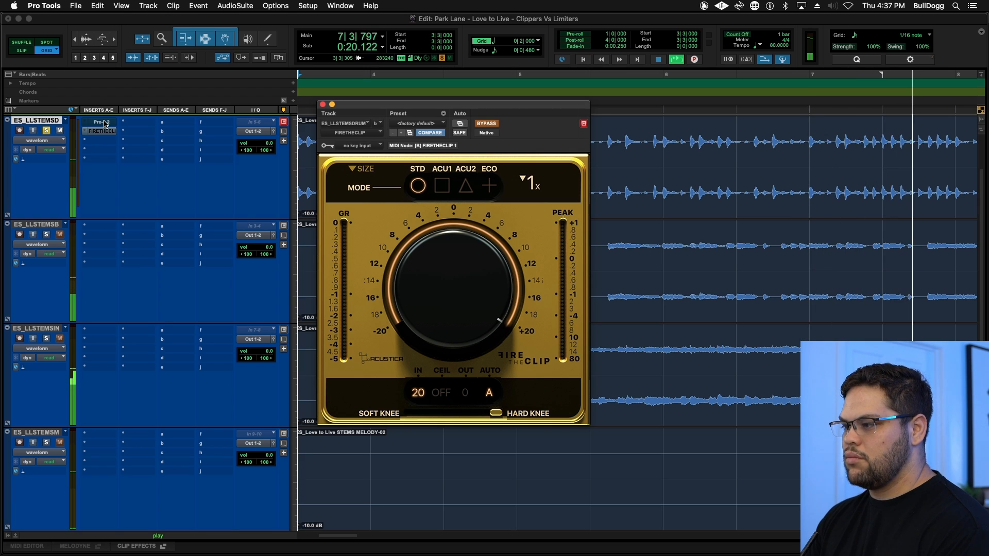
pyautogui.keyDown('super'); pyautogui.click(104, 125); pyautogui.keyUp('super')
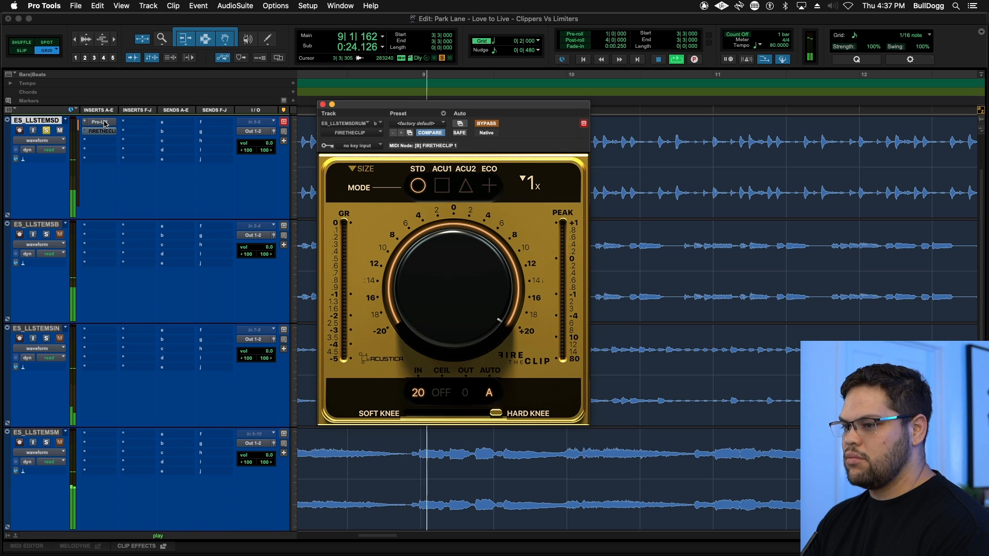
pyautogui.keyDown('super'); pyautogui.click(104, 124); pyautogui.keyUp('super')
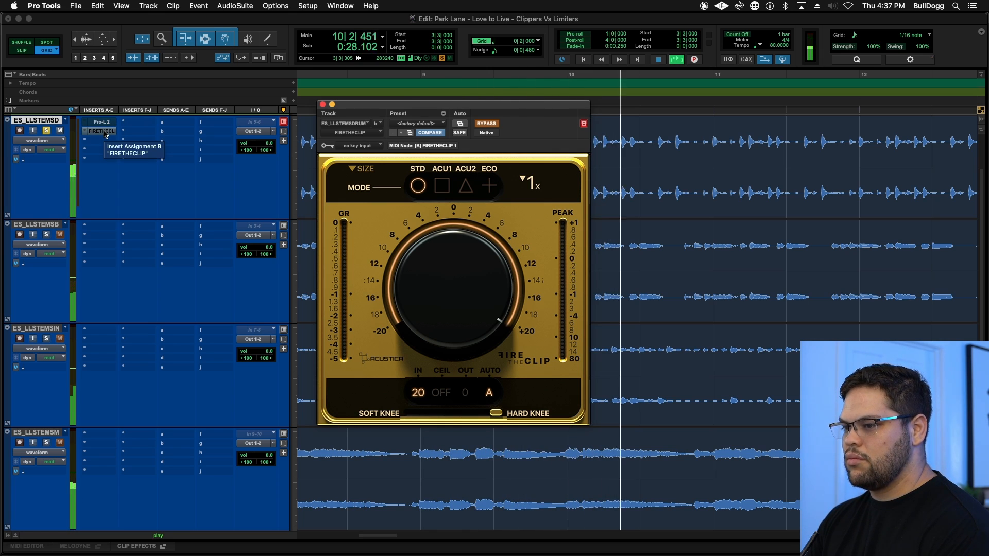
pyautogui.keyDown('super'); pyautogui.click(104, 132); pyautogui.keyUp('super')
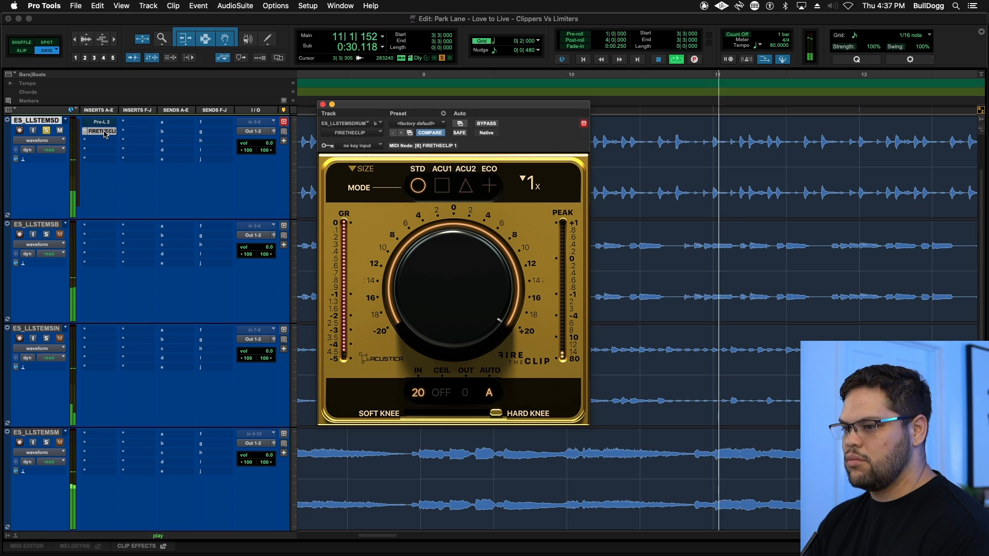
pyautogui.keyDown('super'); pyautogui.click(105, 132); pyautogui.keyUp('super')
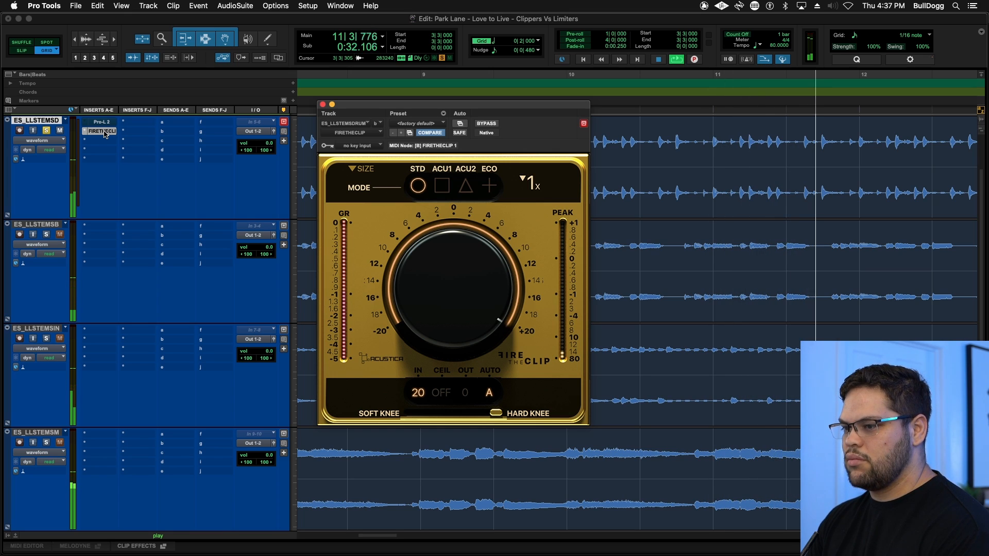
pyautogui.press('space')
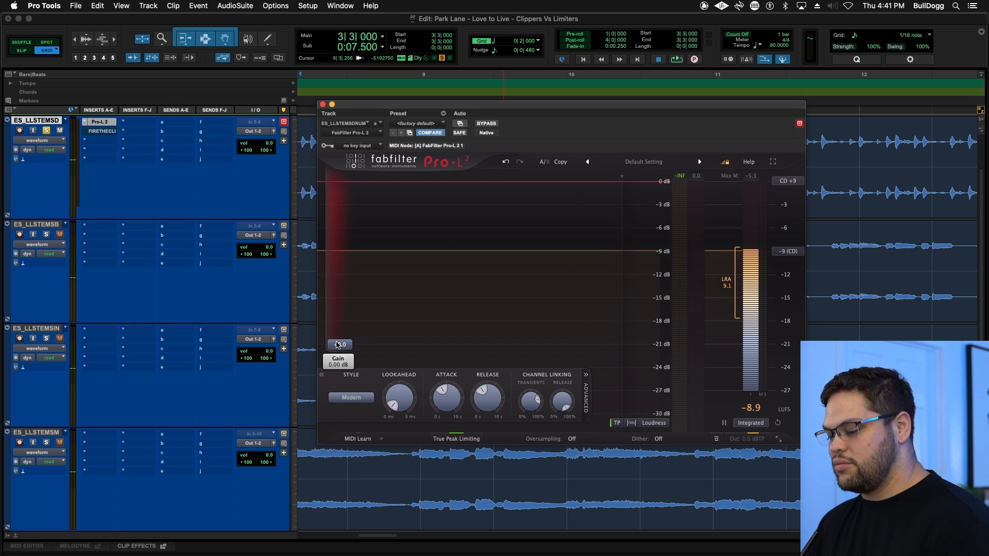
# - Play the drums, raise the gain of Pro-L 2 to about +14.8 dB and compare it with the bypassed sound
pyautogui.press('space')
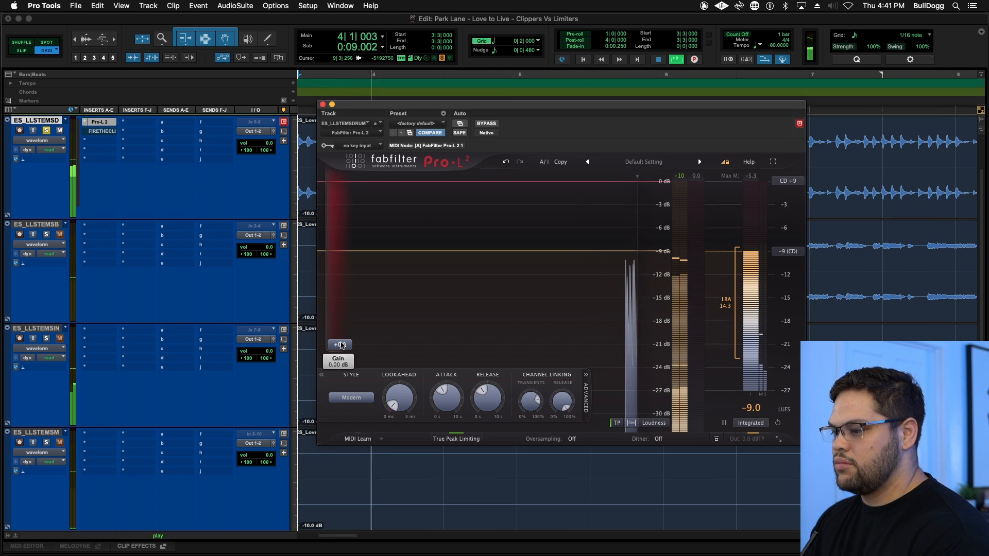
pyautogui.moveTo(342, 345); pyautogui.dragTo(344, 263)
pyautogui.click(486, 124)
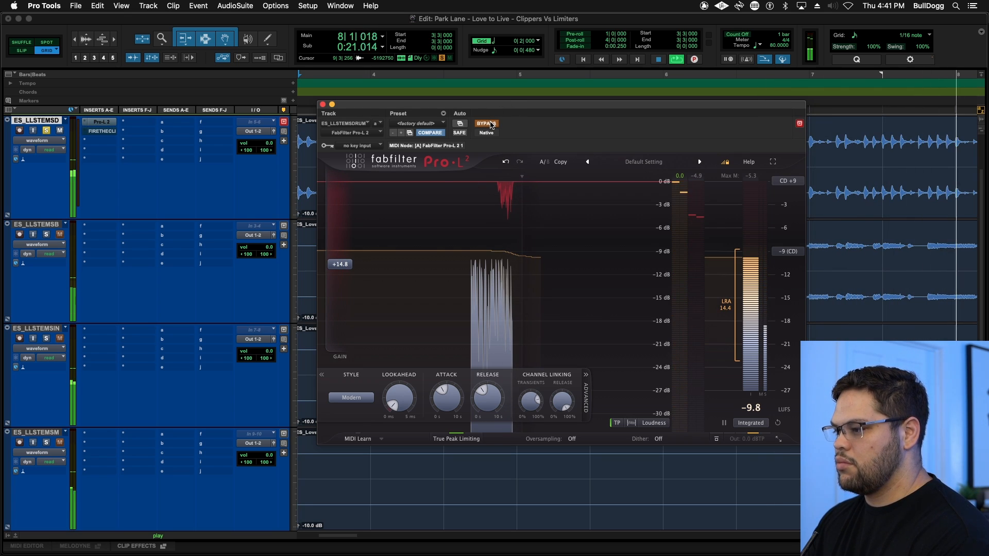
pyautogui.click(487, 124)
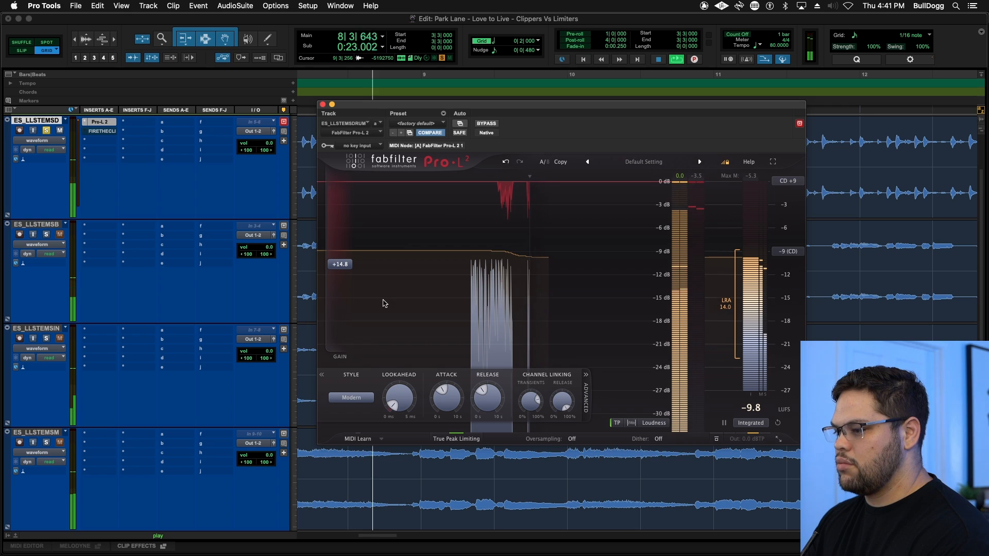
# - Fine-tune the Pro-L 2 gain to about +15.8 dB while comparing against bypass, and raise its attack to about 707 ms
pyautogui.moveTo(341, 264); pyautogui.dragTo(349, 259)
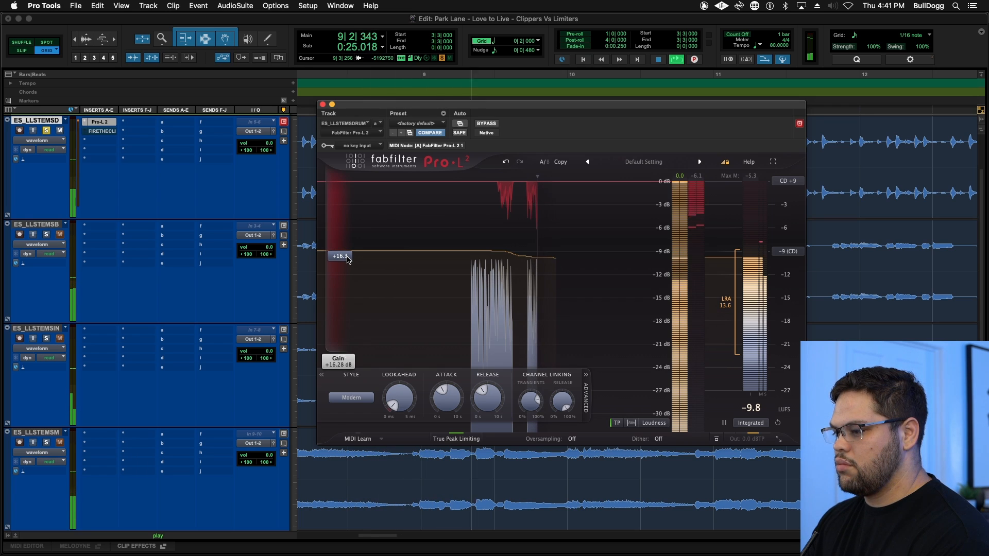
pyautogui.click(490, 127)
pyautogui.click(490, 127)
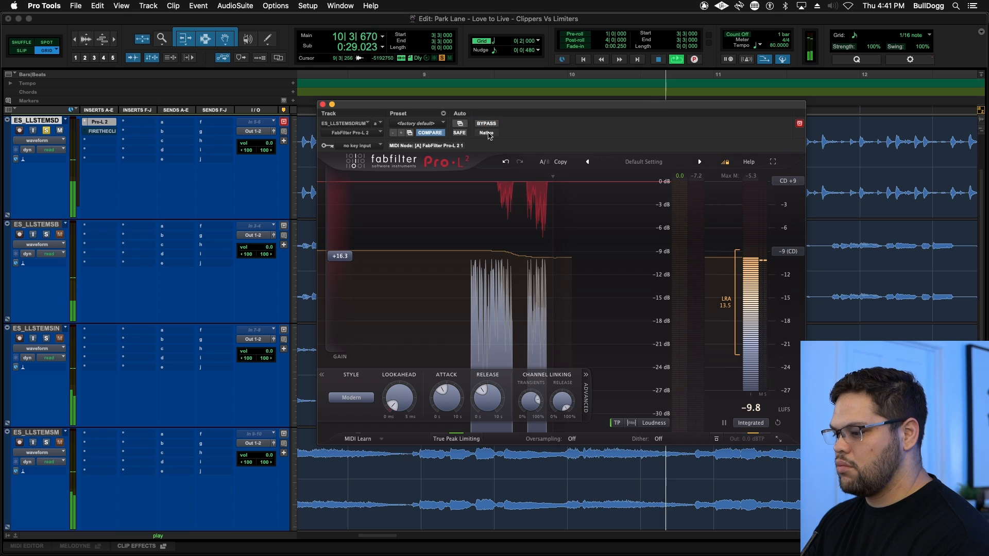
pyautogui.moveTo(345, 257); pyautogui.dragTo(346, 260)
pyautogui.moveTo(456, 397); pyautogui.dragTo(450, 381)
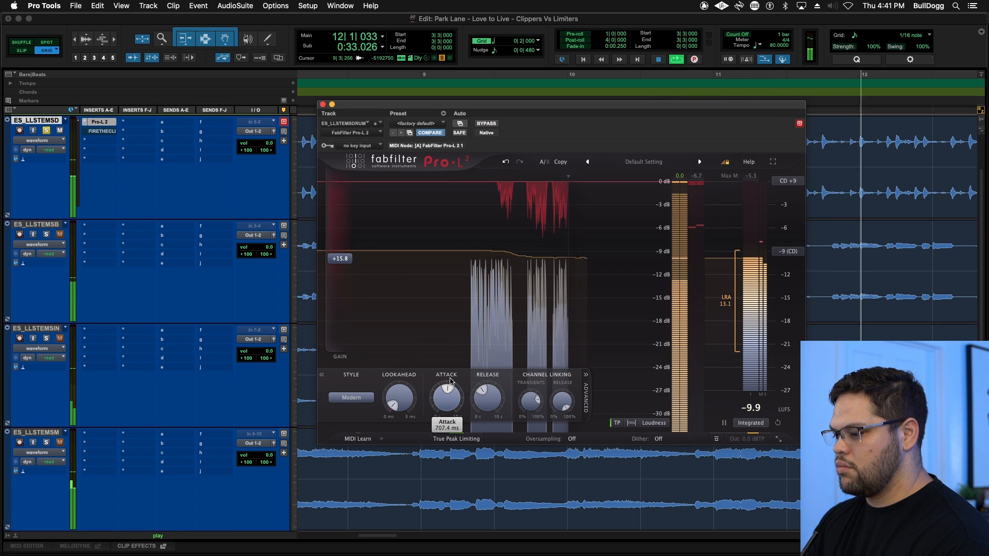
# - Compare the adjusted Pro-L 2 bypassed and active on the drums, and stop playback
pyautogui.moveTo(350, 258)
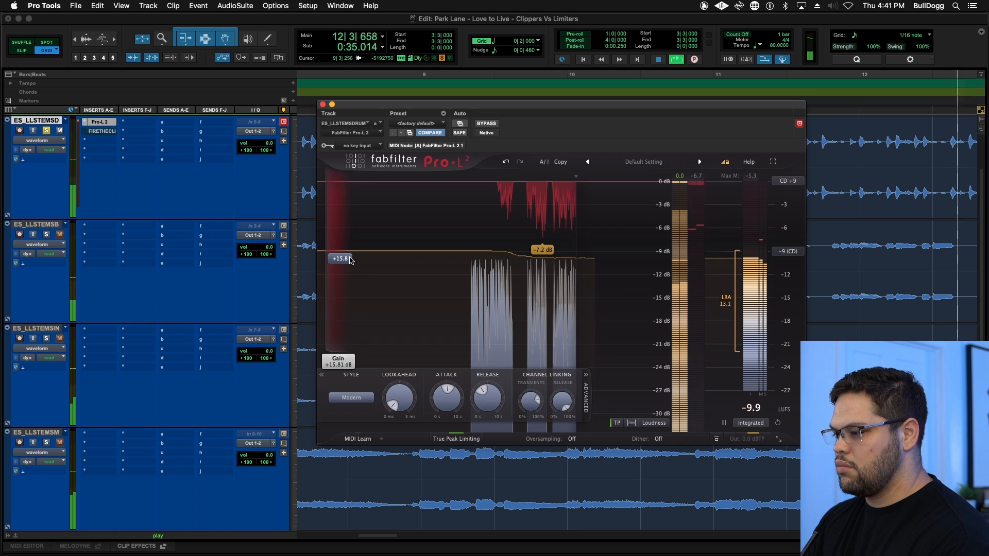
pyautogui.click(486, 124)
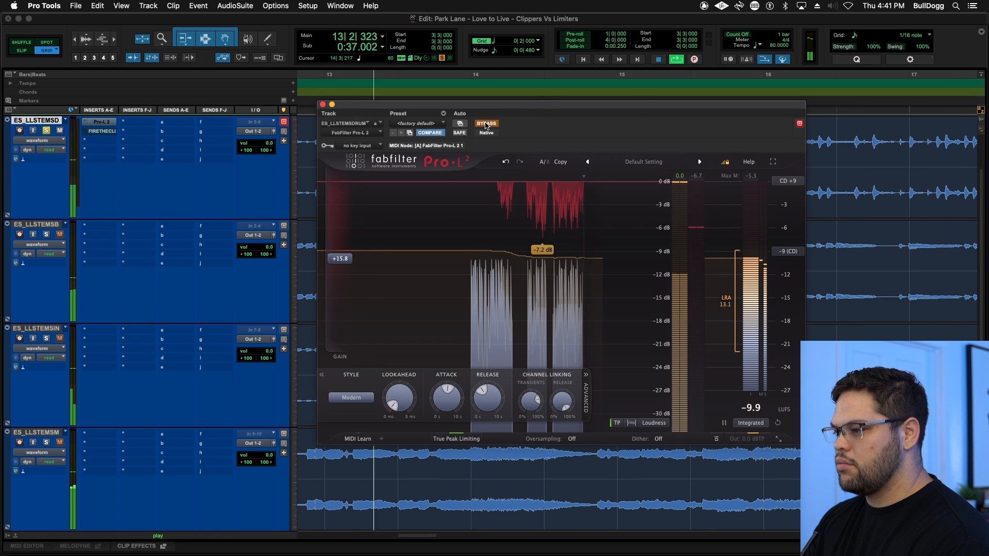
pyautogui.click(485, 123)
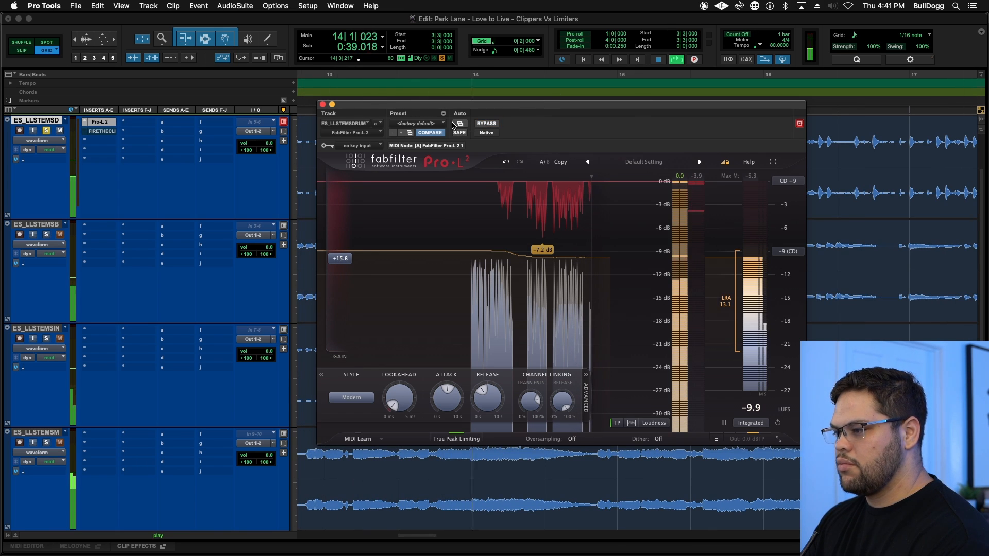
pyautogui.press('space')
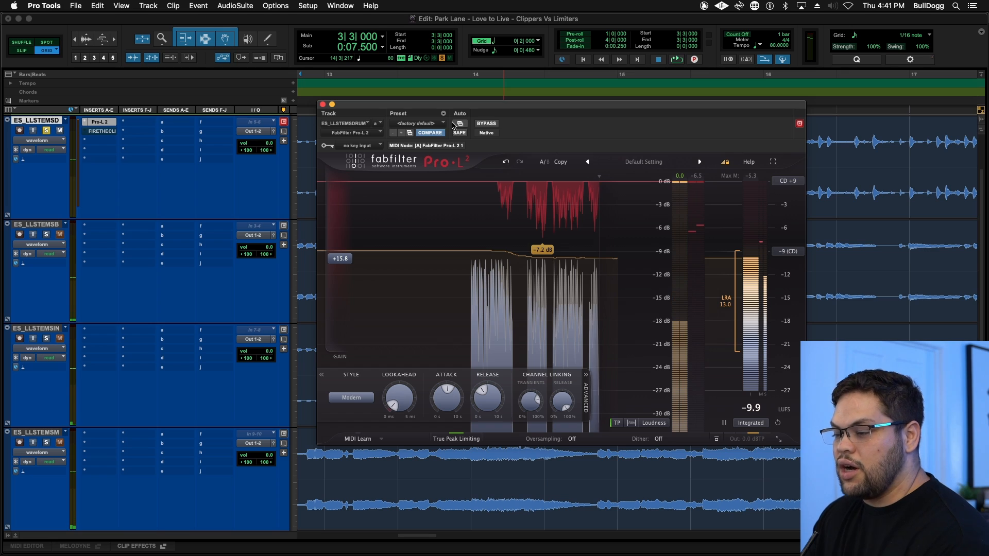
# - Set FireTheClip on the drums track to a full soft knee and its input to about +15.5 dB, in line with Pro-L 2's gain
pyautogui.click(102, 133)
pyautogui.click(487, 123)
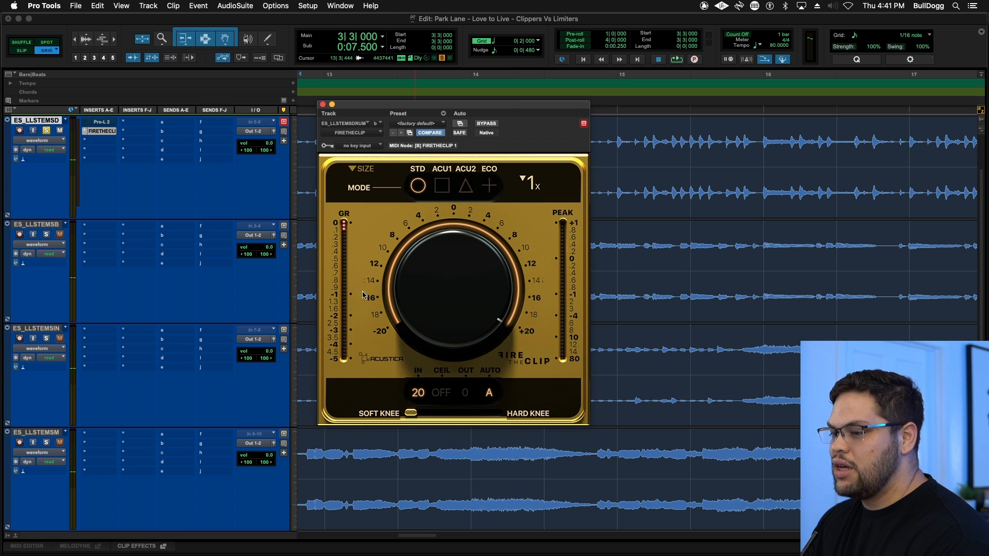
pyautogui.click(103, 122)
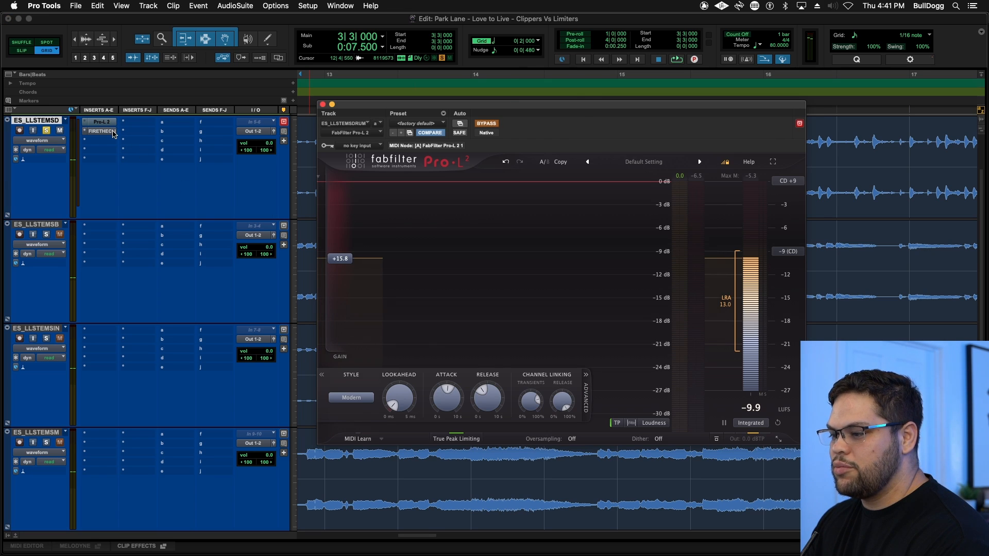
pyautogui.click(113, 133)
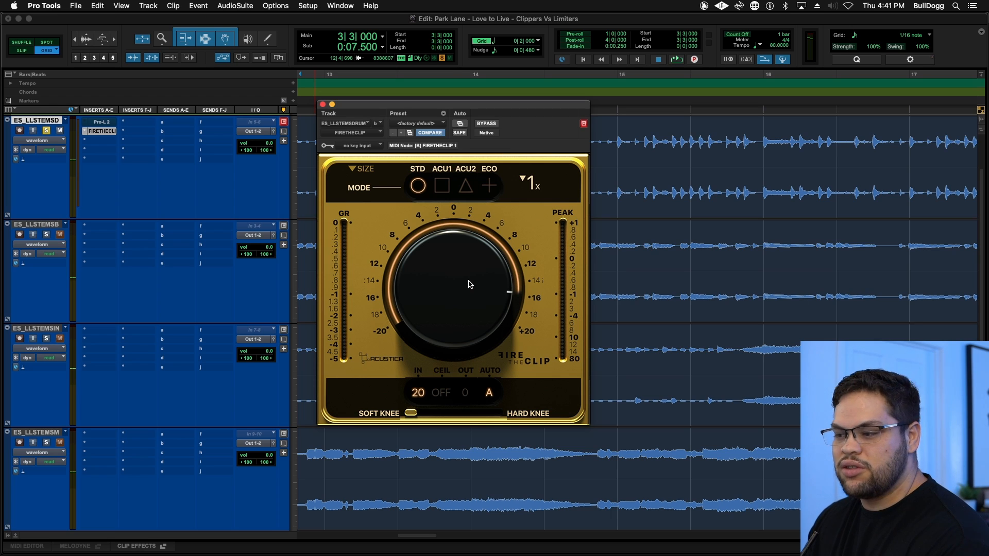
# - Play the drums, compare the soft-knee FireTheClip bypassed and active, and stop playback
pyautogui.press('space')
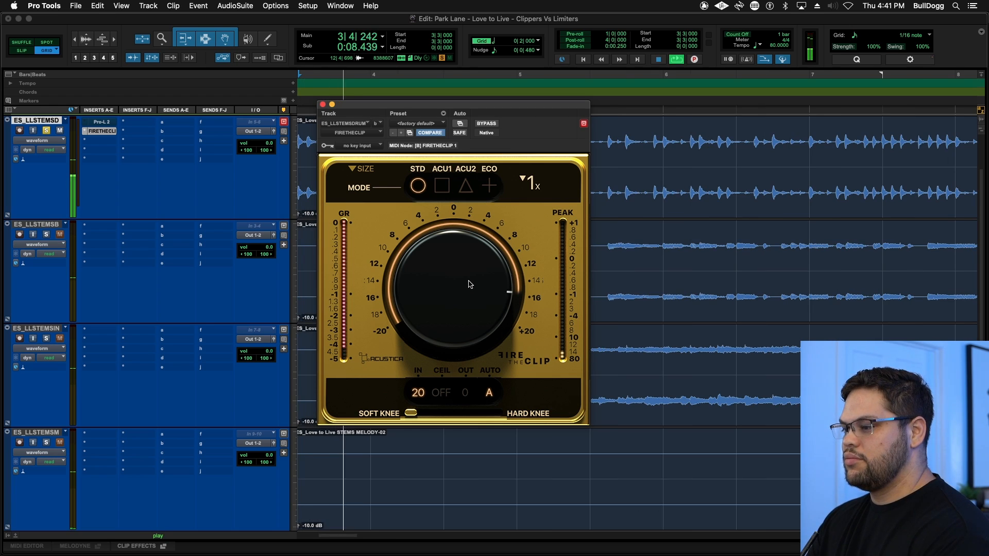
pyautogui.keyDown('super'); pyautogui.click(102, 132); pyautogui.keyUp('super')
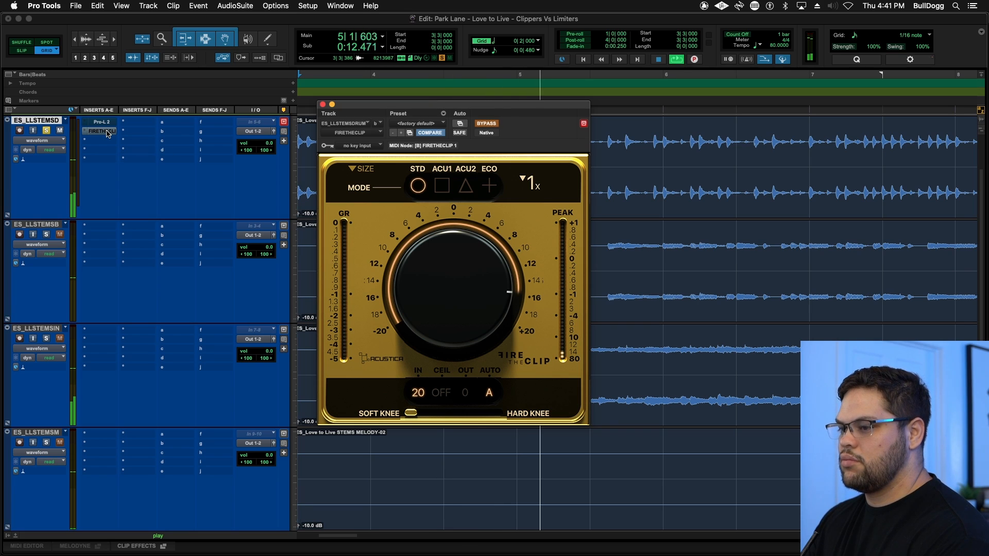
pyautogui.keyDown('super'); pyautogui.click(101, 131); pyautogui.keyUp('super')
pyautogui.keyDown('super'); pyautogui.click(105, 132); pyautogui.keyUp('super')
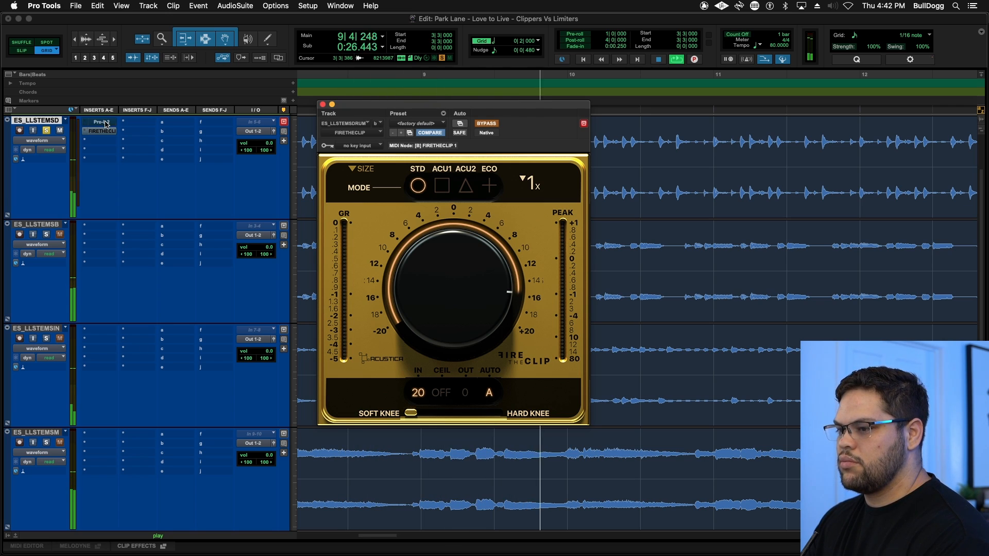
pyautogui.keyDown('super'); pyautogui.click(106, 132); pyautogui.keyUp('super')
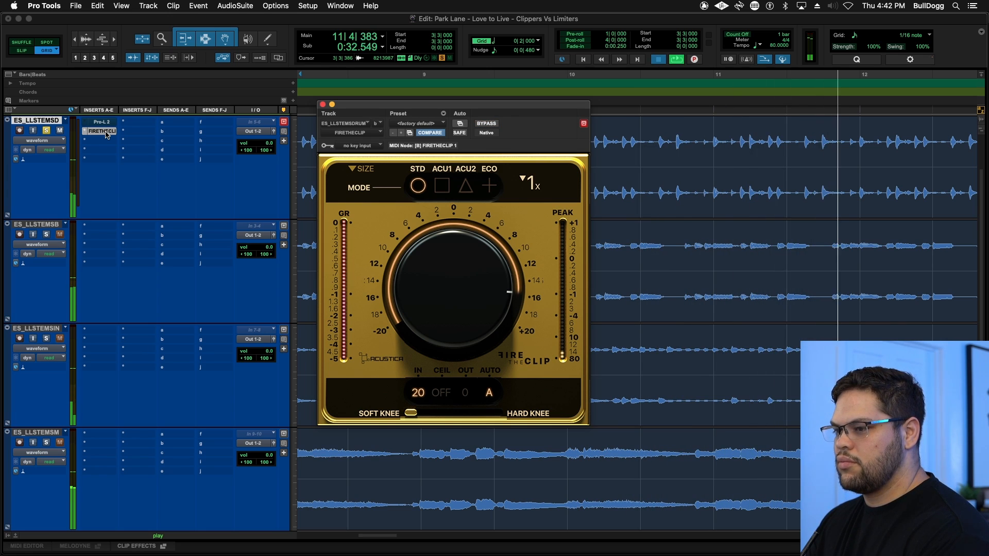
pyautogui.press('space')
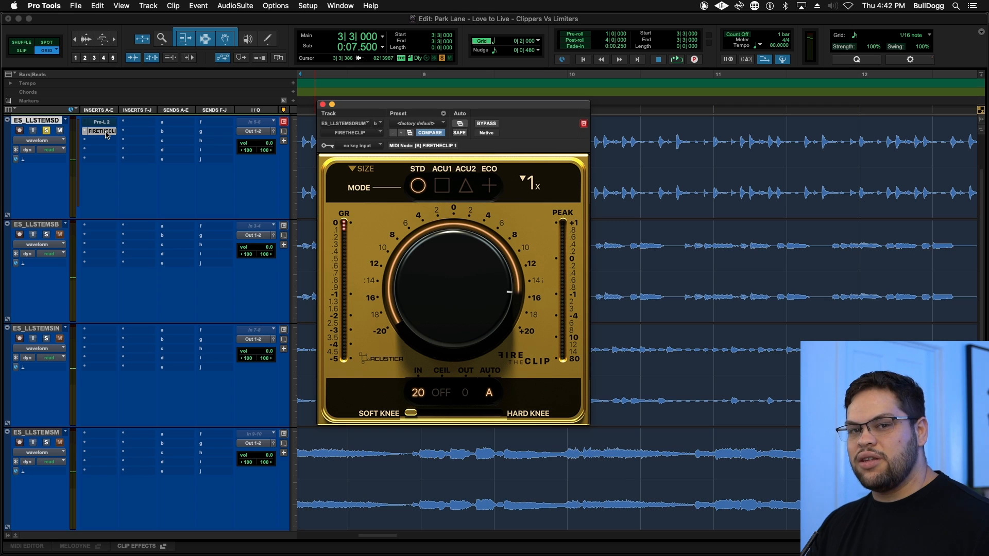